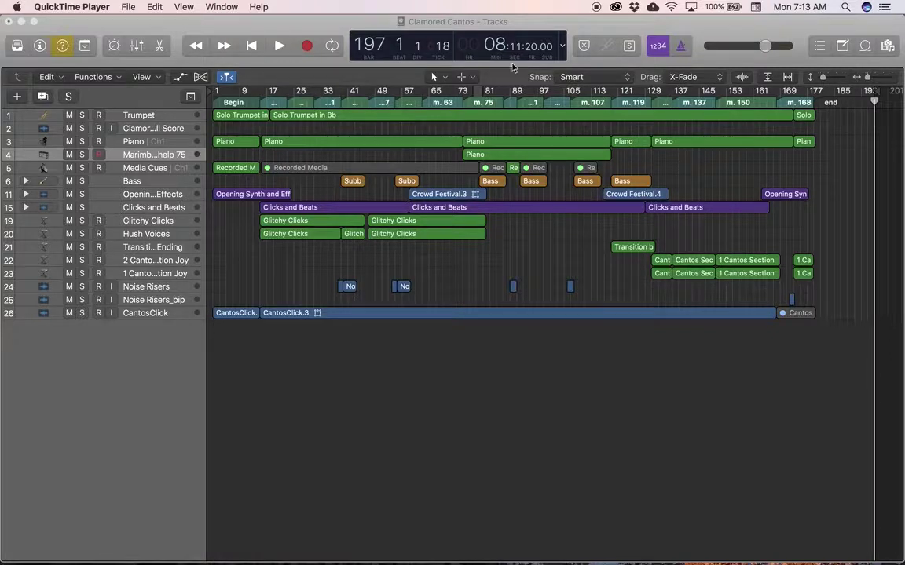
Bring the Logic Pro X window with the Clamored Cantos project to the front
click(605, 27)
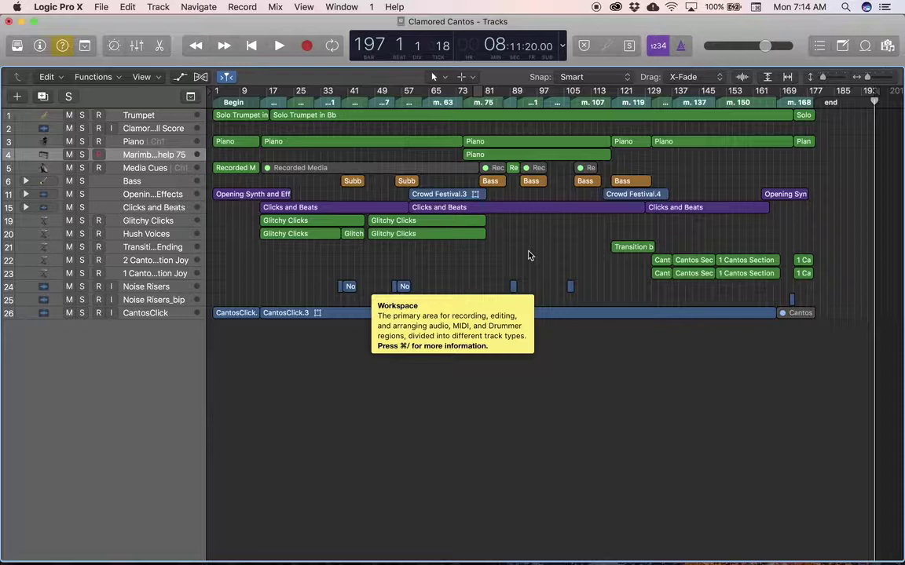
Pull the project end marker back from bar 200 to around bar 189
click(372, 147)
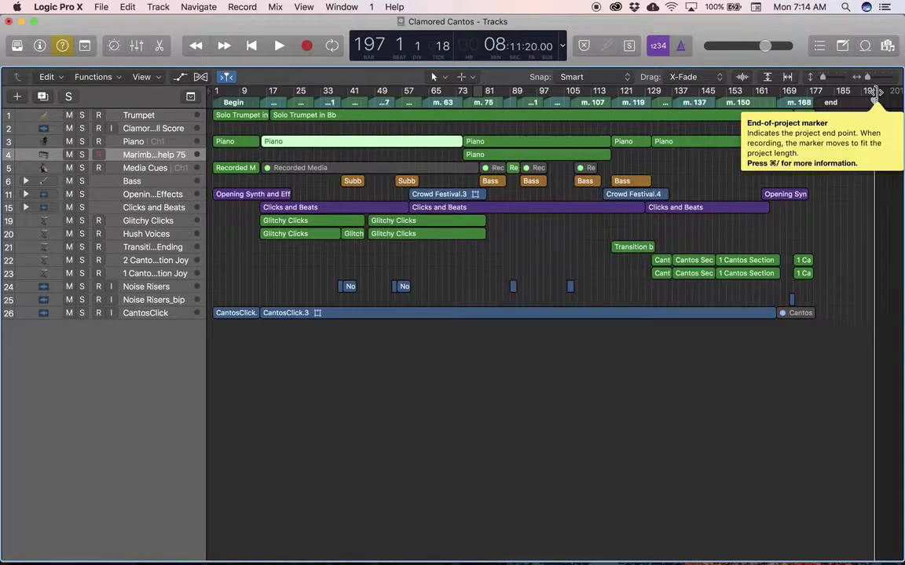
mouse_move(875, 92)
mouse_down()
mouse_move(478, 112)
mouse_move(885, 94)
mouse_move(832, 91)
mouse_up()
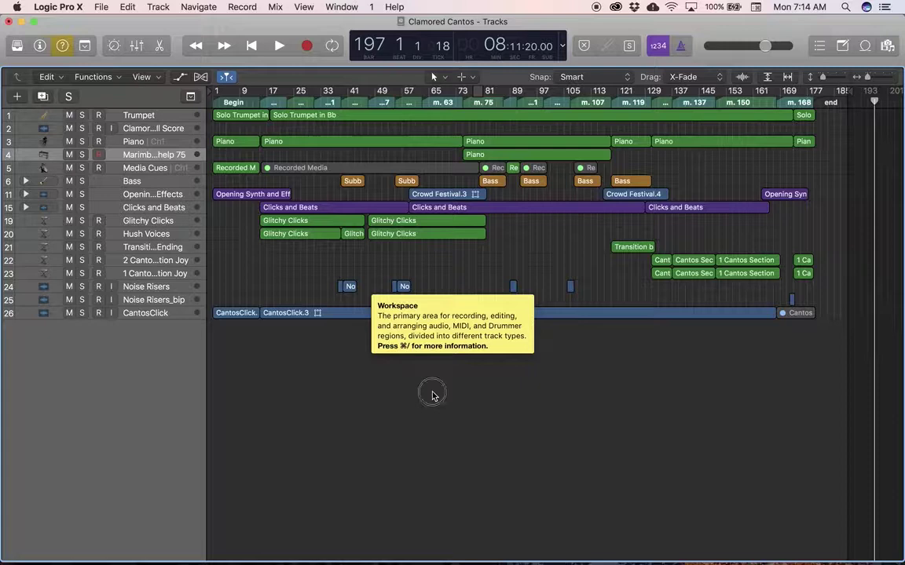
click(529, 142)
click(505, 355)
click(429, 225)
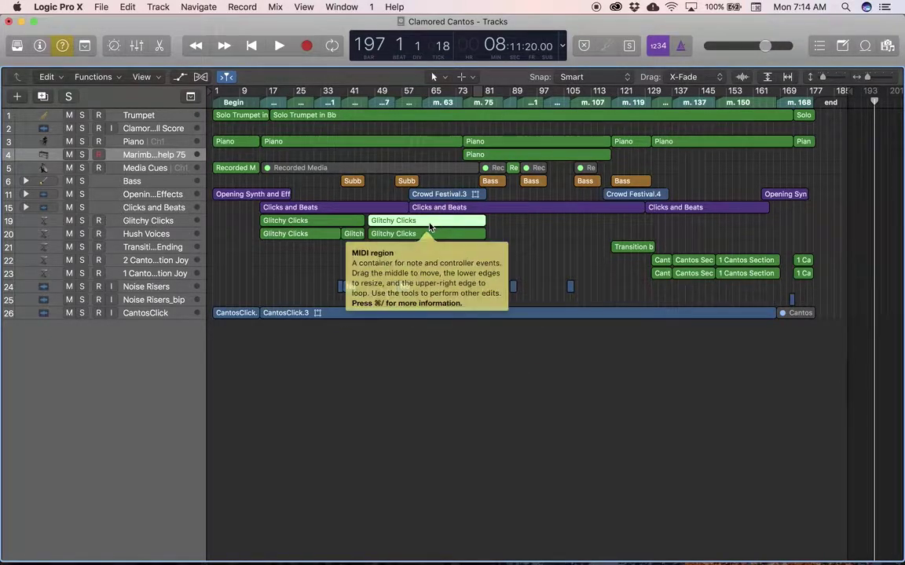
key(super+a)
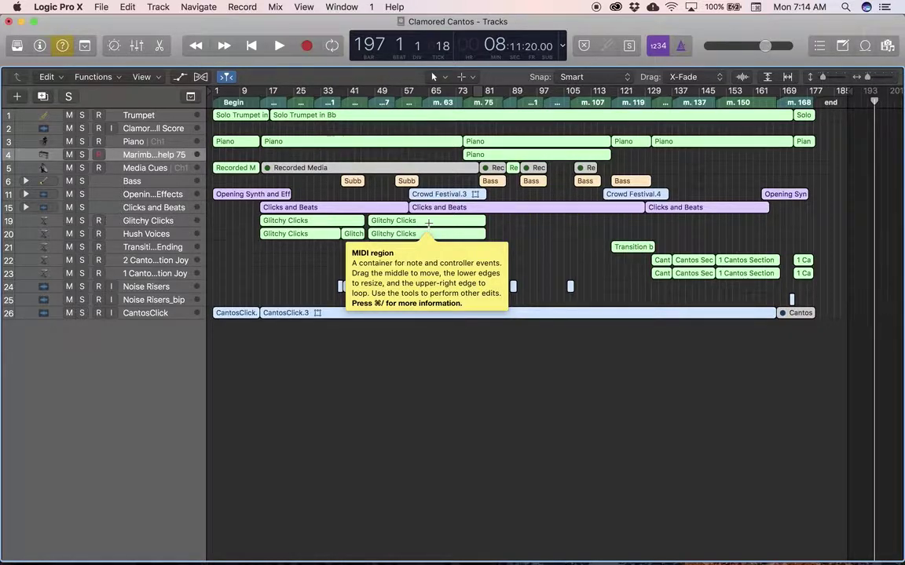
key(g)
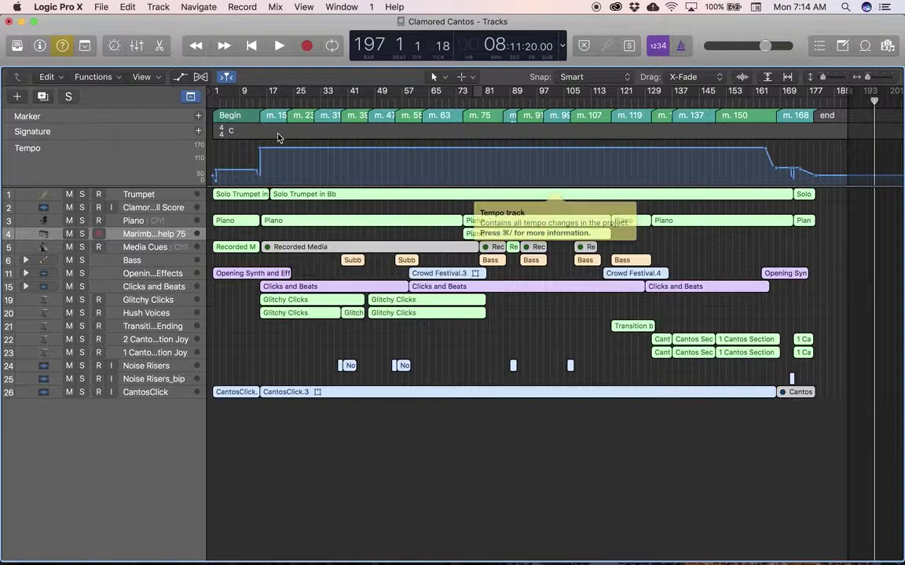
click(190, 97)
click(404, 404)
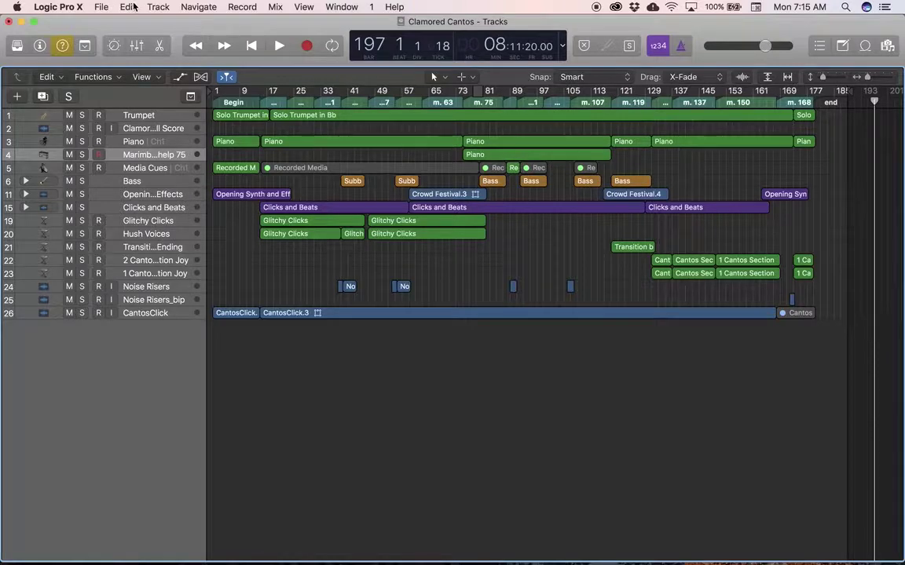
Open the Bounce dialog via File > Bounce > Project or Section
click(103, 7)
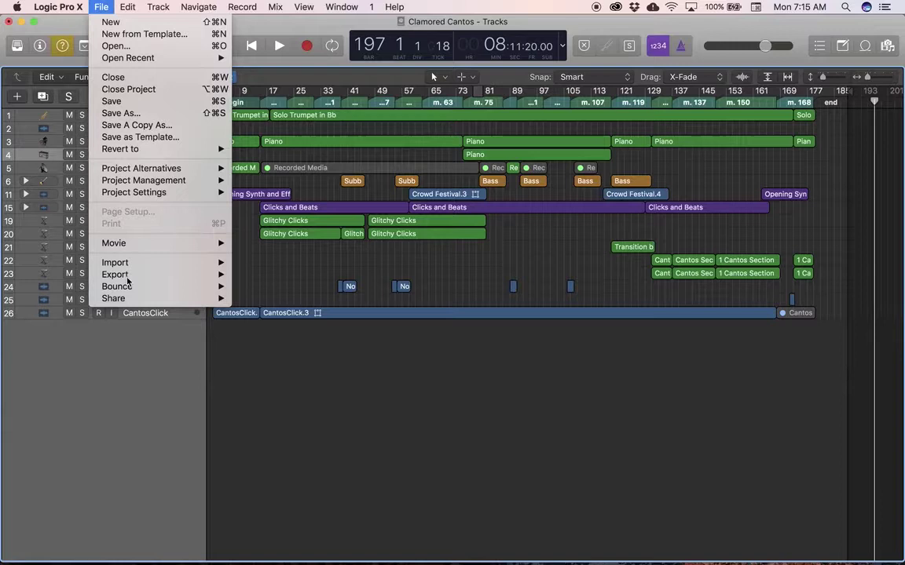
mouse_move(118, 289)
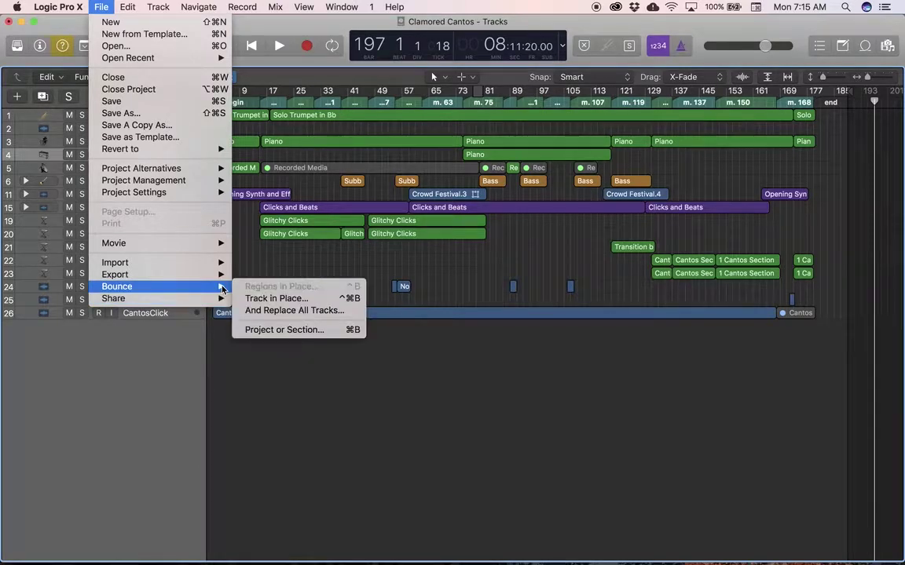
click(340, 330)
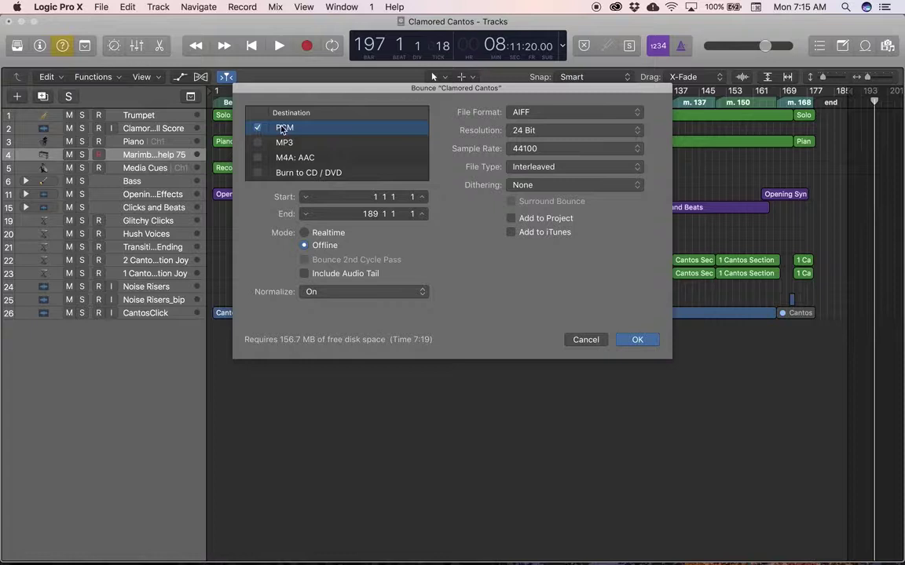
click(540, 116)
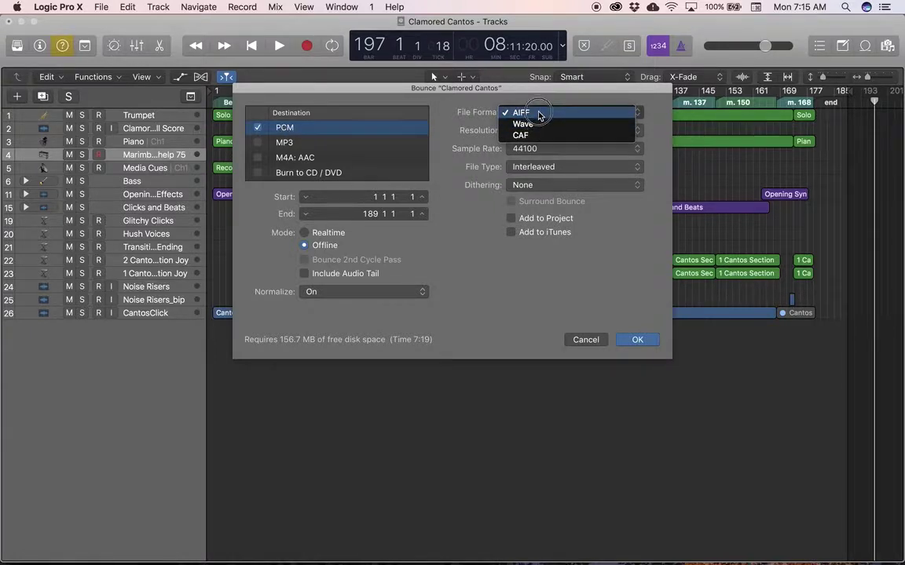
click(538, 115)
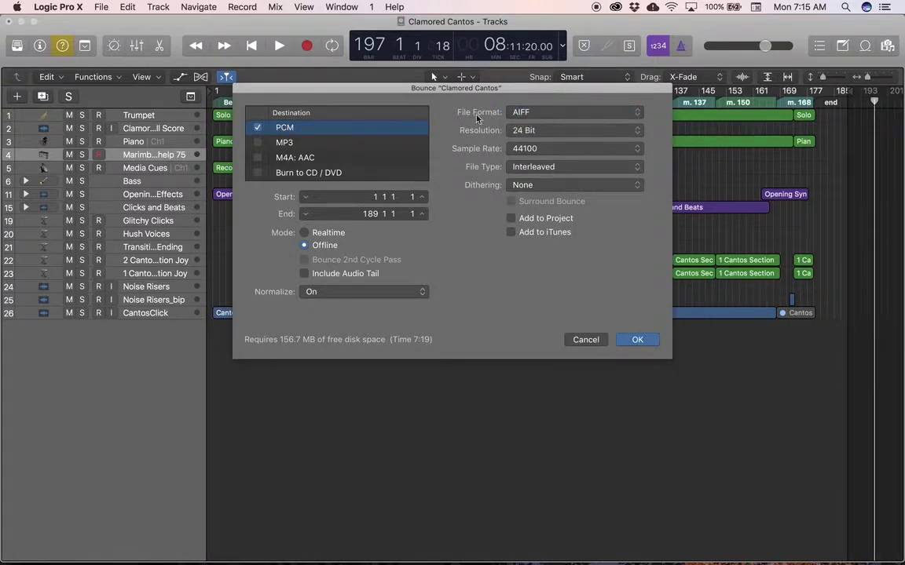
click(542, 150)
click(542, 150)
click(541, 149)
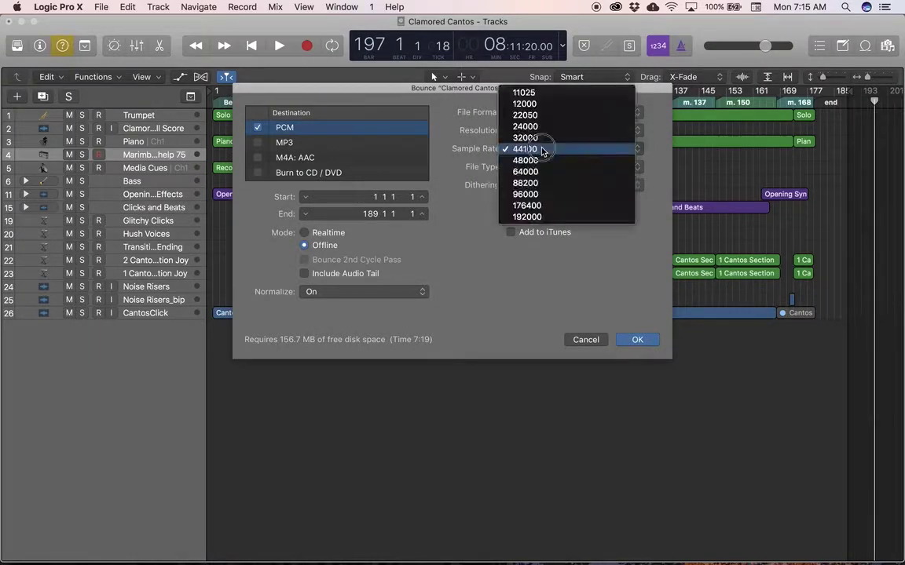
click(542, 149)
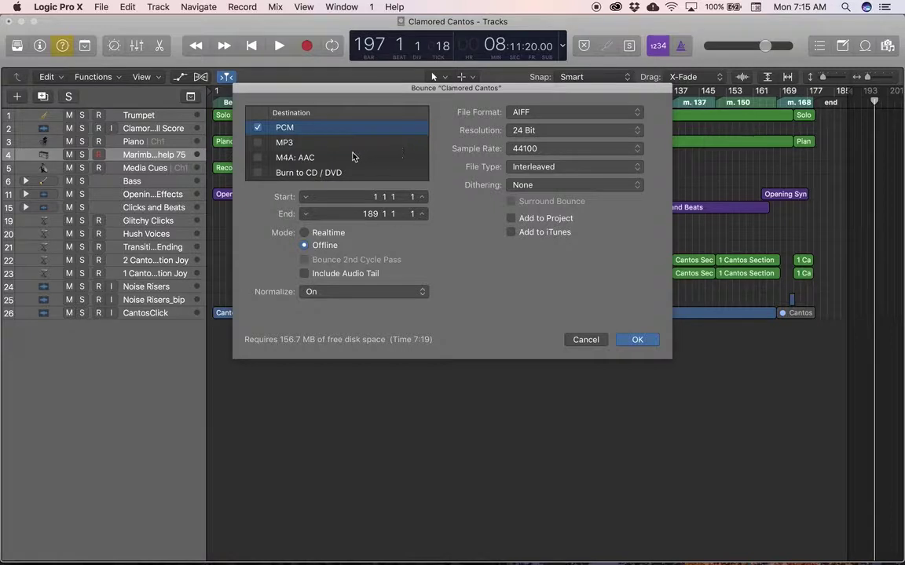
Switch the bounce destination from PCM to MP3, keeping offline mode
click(257, 127)
click(257, 143)
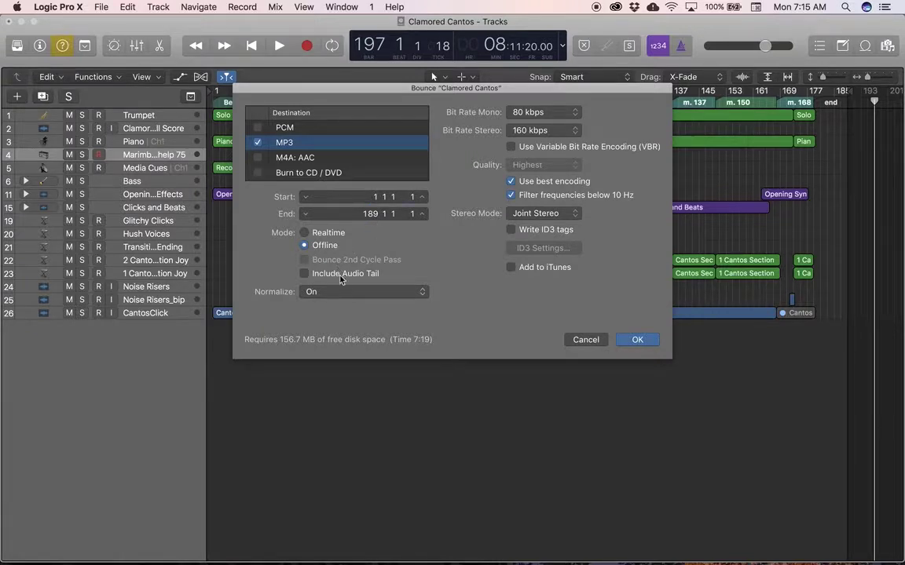
click(312, 235)
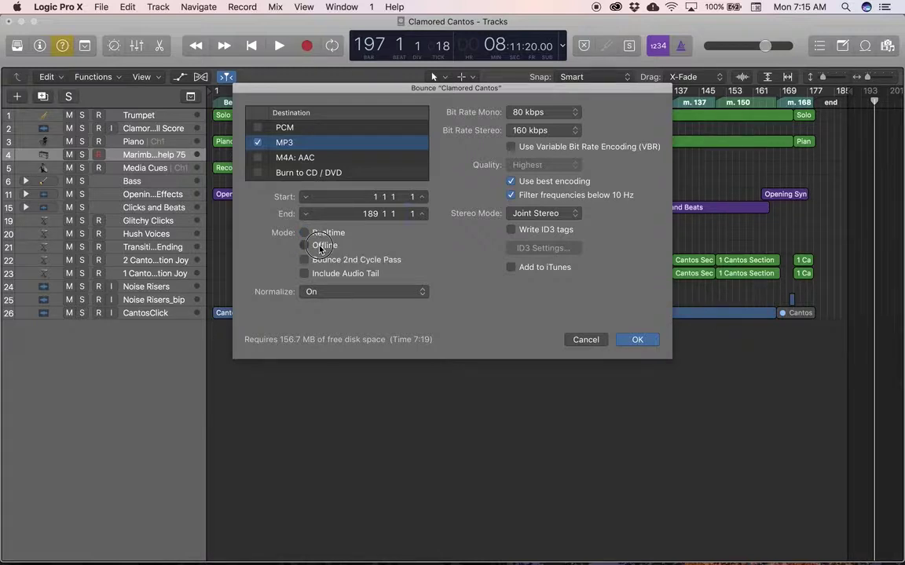
click(319, 247)
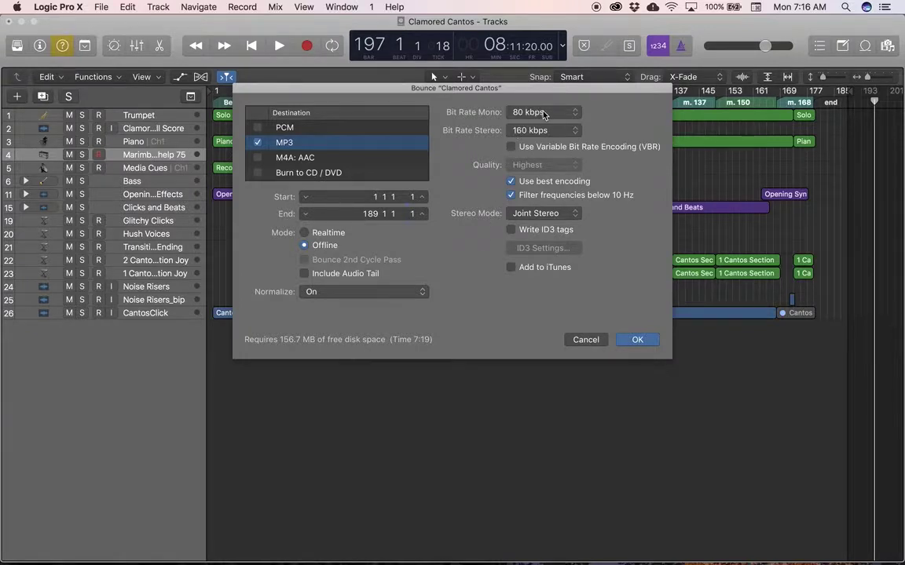
Set the MP3 stereo bit rate to 320 kbps and confirm the bounce settings
click(552, 131)
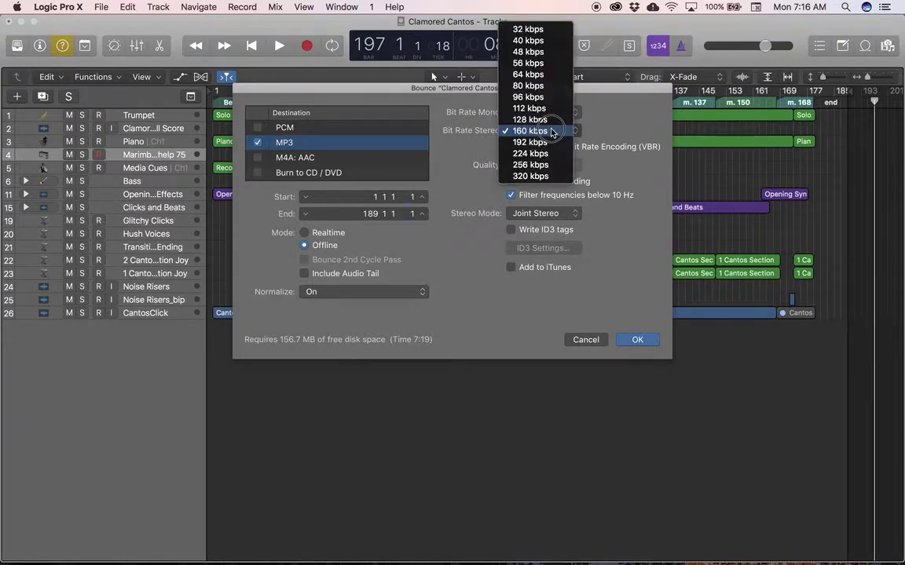
click(549, 180)
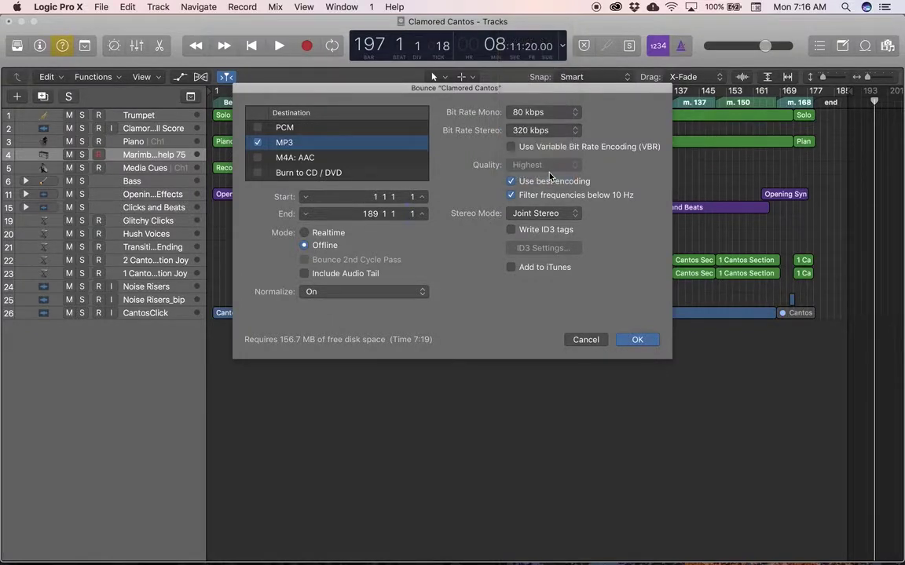
click(547, 132)
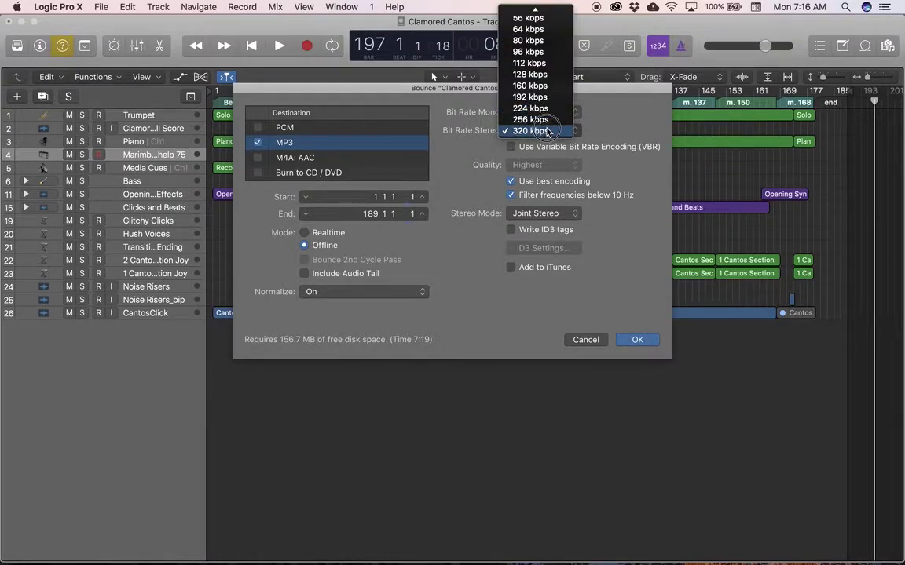
click(550, 131)
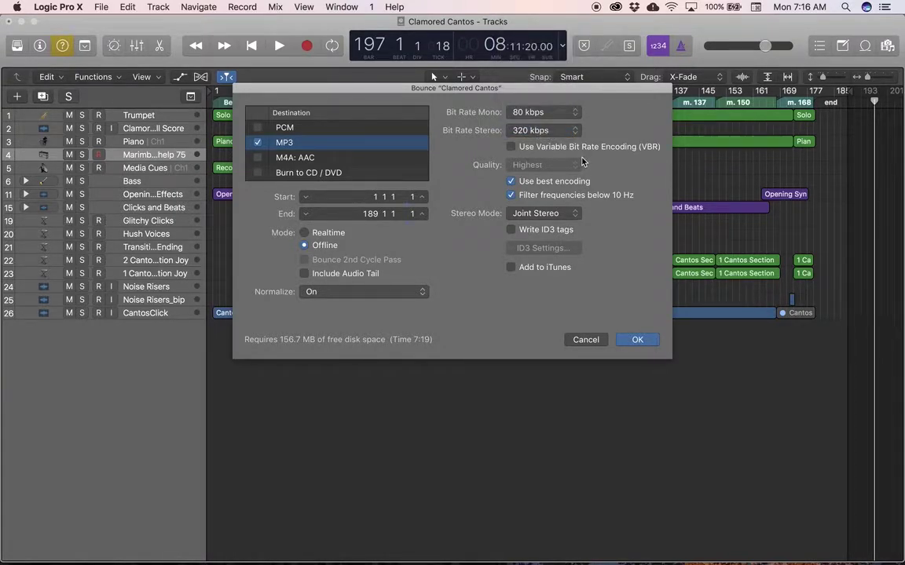
click(540, 132)
click(530, 120)
click(540, 130)
click(547, 113)
click(550, 129)
click(536, 164)
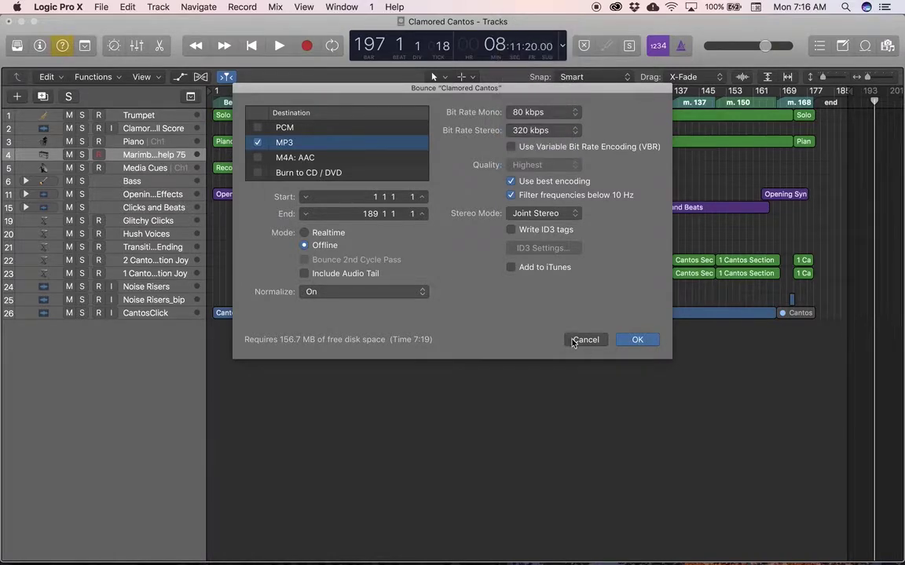
click(637, 341)
Expand the Save dialog into the full file browser
click(416, 182)
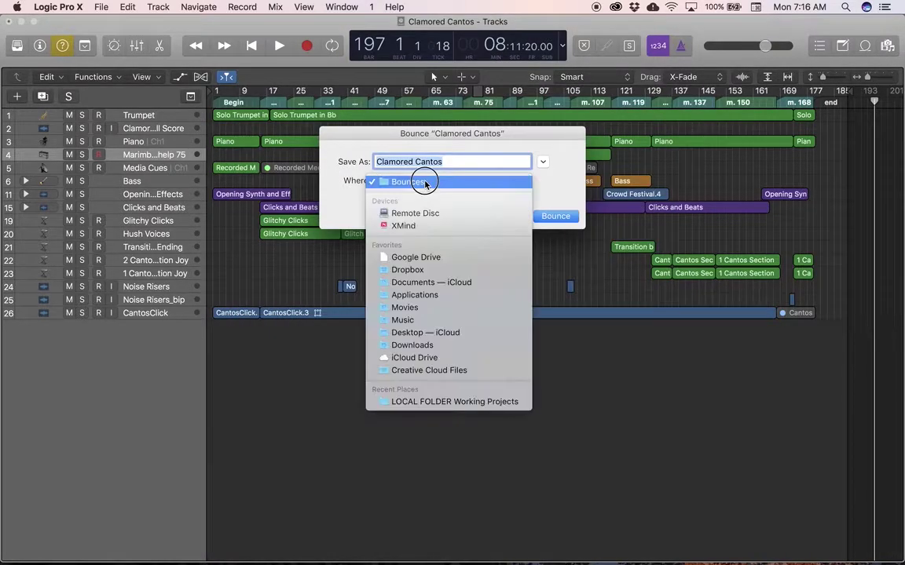
click(424, 182)
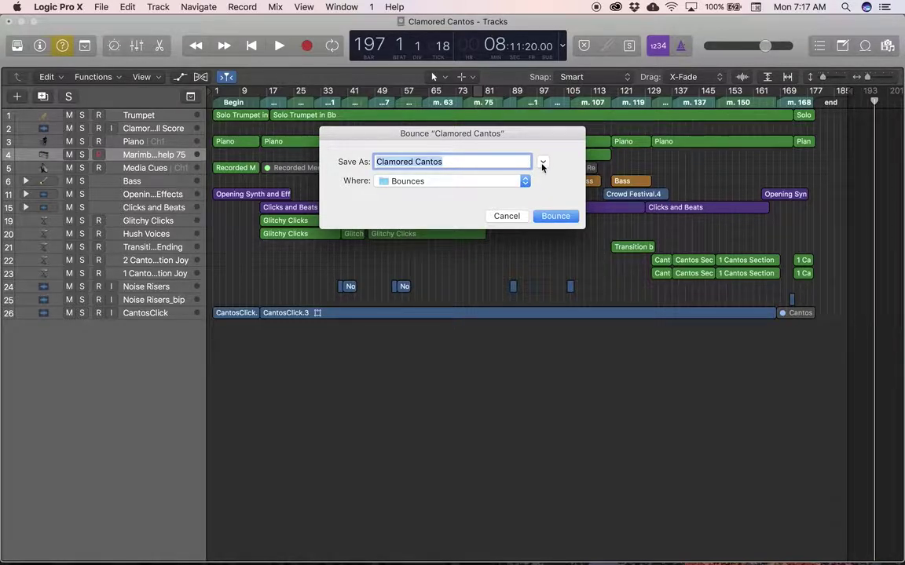
click(542, 163)
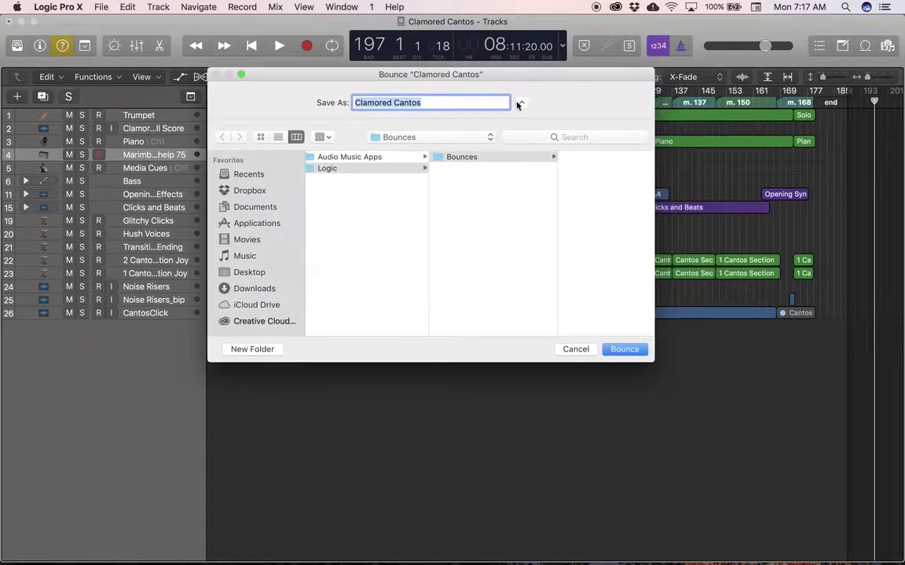
scroll(393, 227, left, 5)
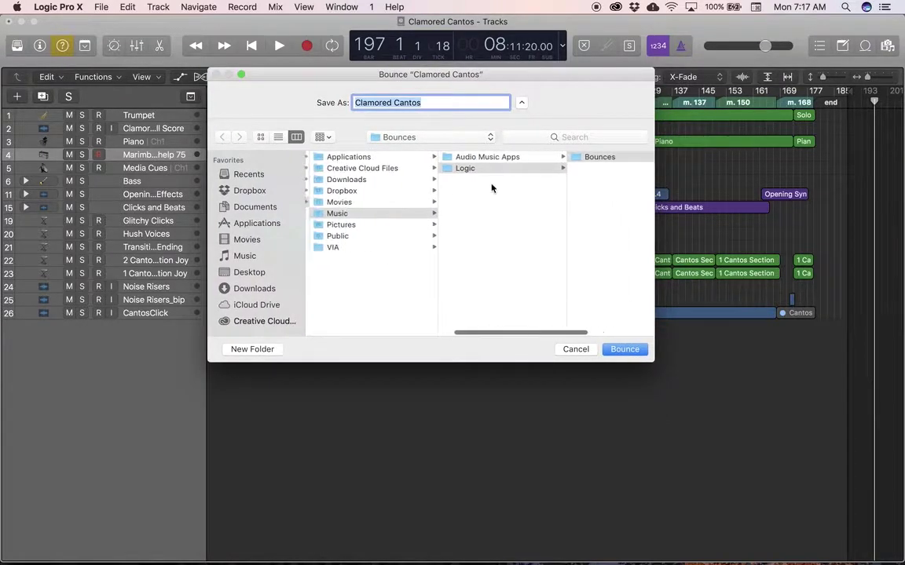
scroll(357, 208, left, 5)
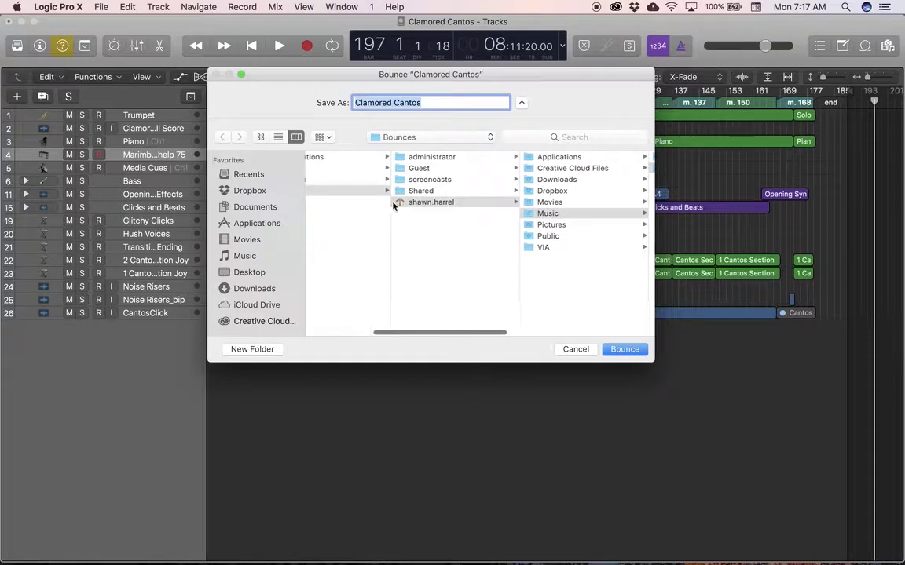
scroll(428, 211, right, 5)
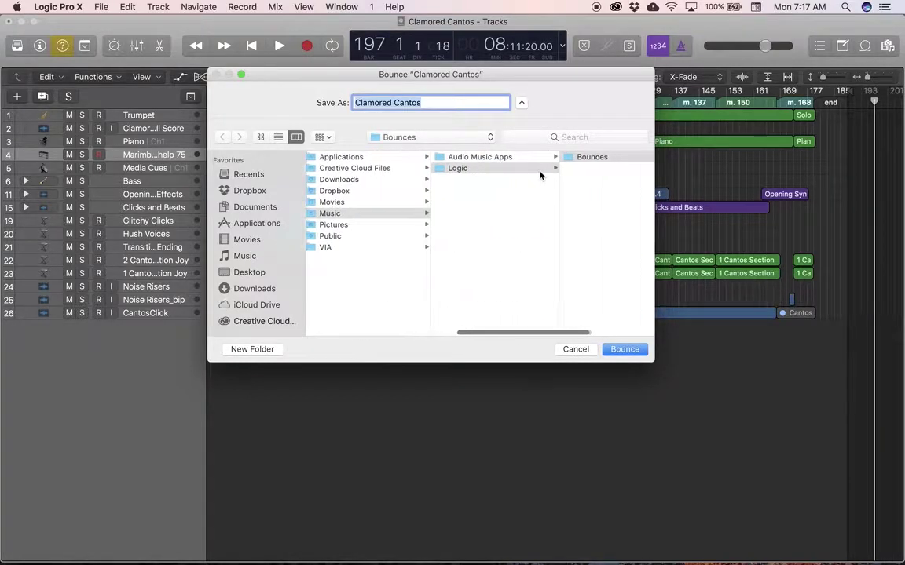
scroll(588, 166, right, 5)
scroll(551, 170, left, 7)
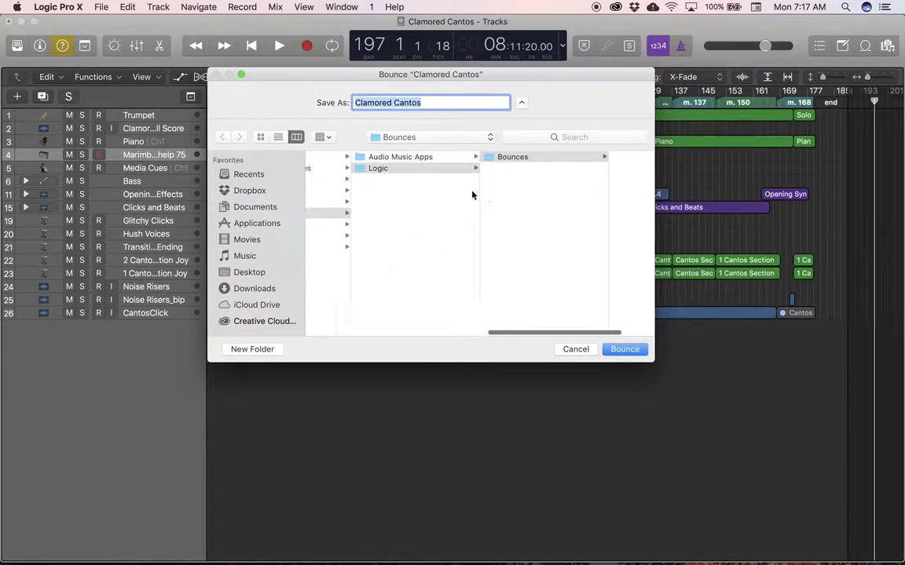
scroll(469, 195, left, 5)
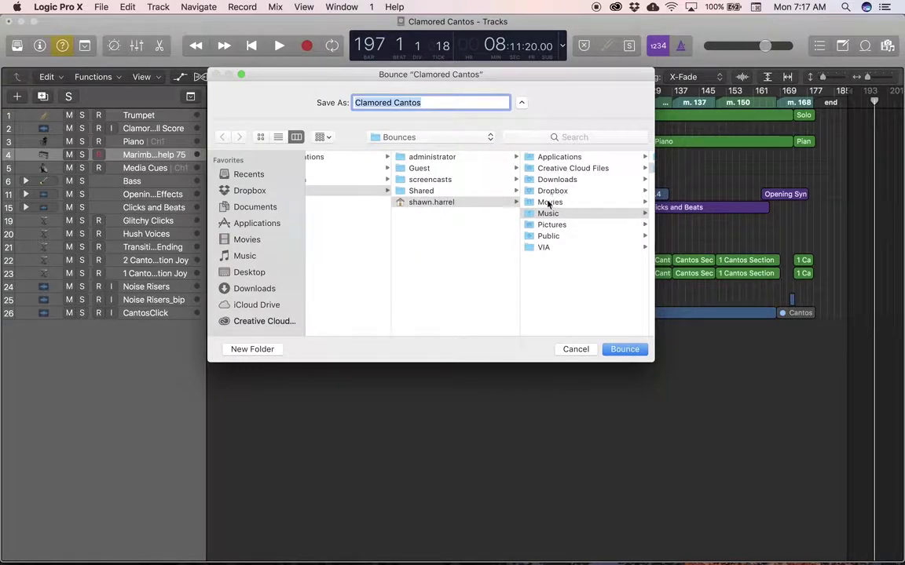
Choose the Desktop as the save location and start the bounce
click(261, 137)
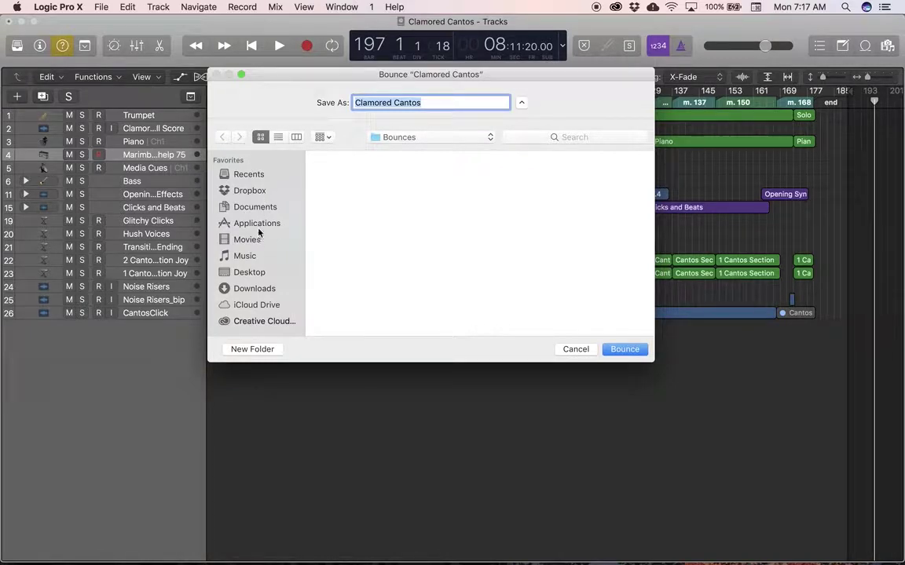
click(262, 271)
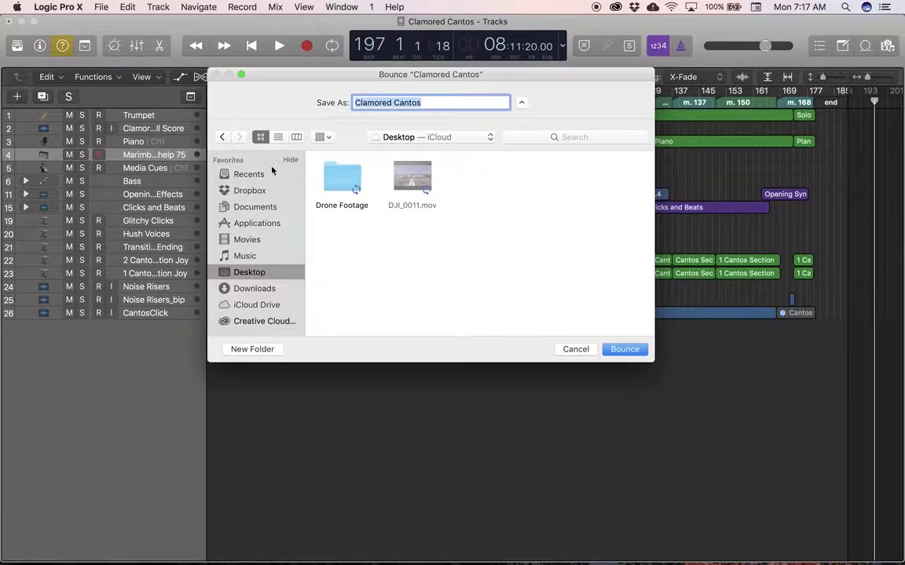
click(277, 138)
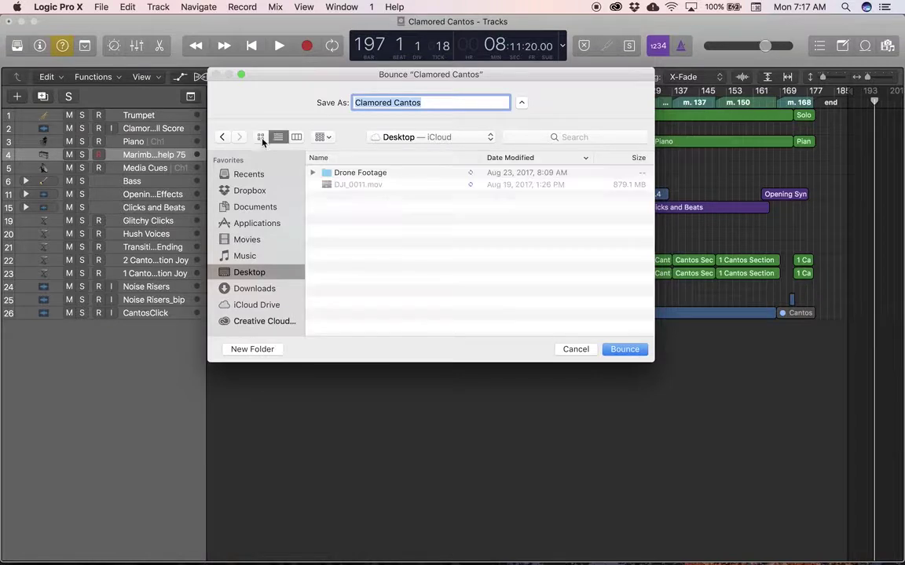
click(260, 137)
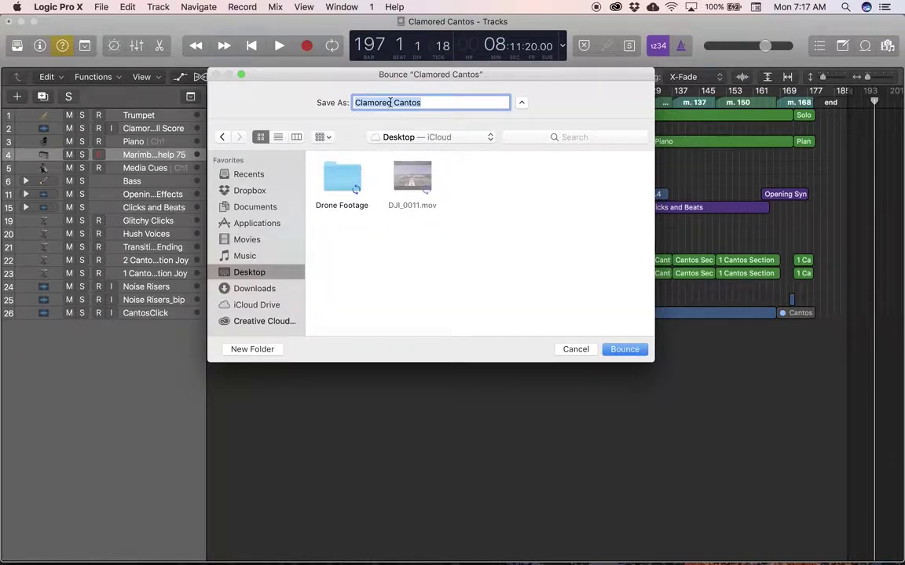
click(624, 349)
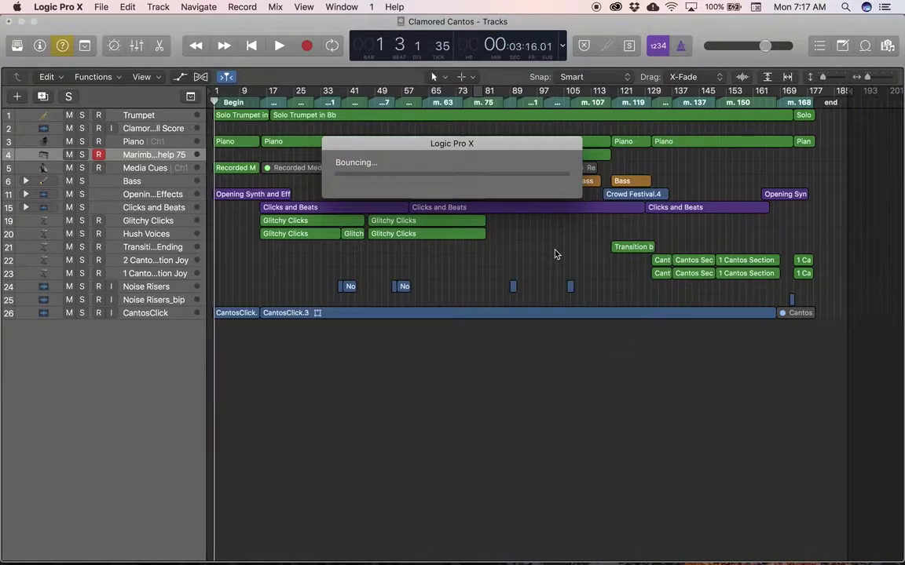